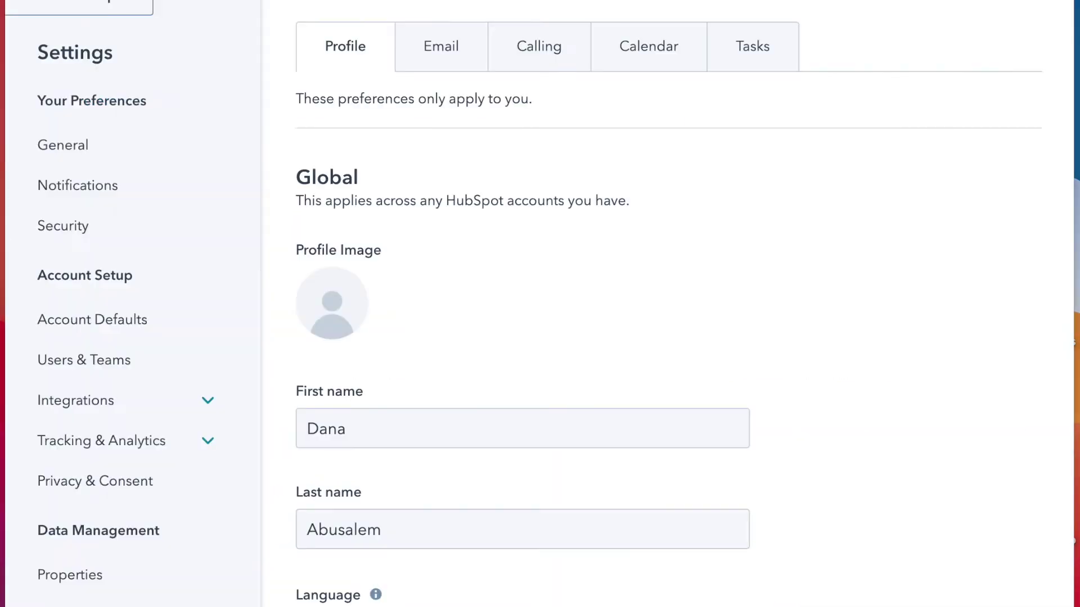
scroll(109, 551, down, 1)
scroll(112, 523, down, 2)
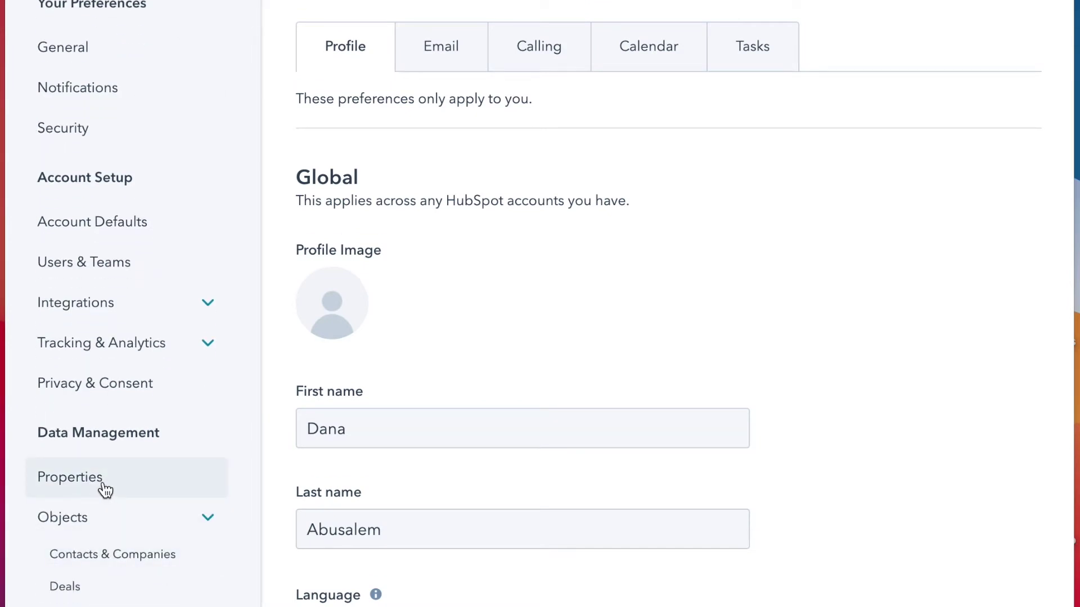
Step: Search contact properties for 'Hubspot Score' and open the HubSpot score property
click(105, 491)
mouse_move(653, 379)
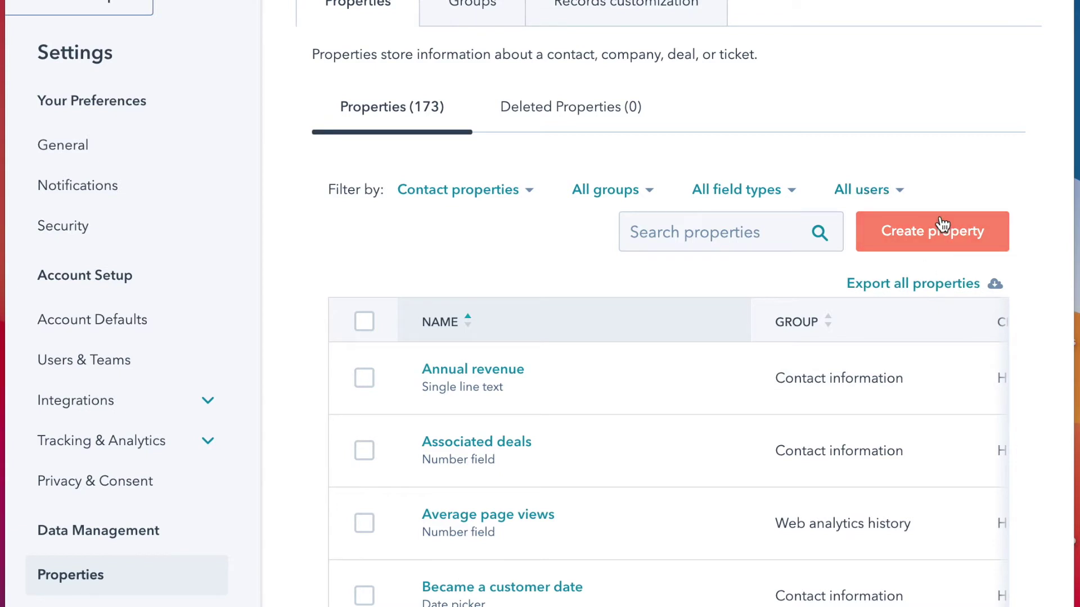
click(759, 225)
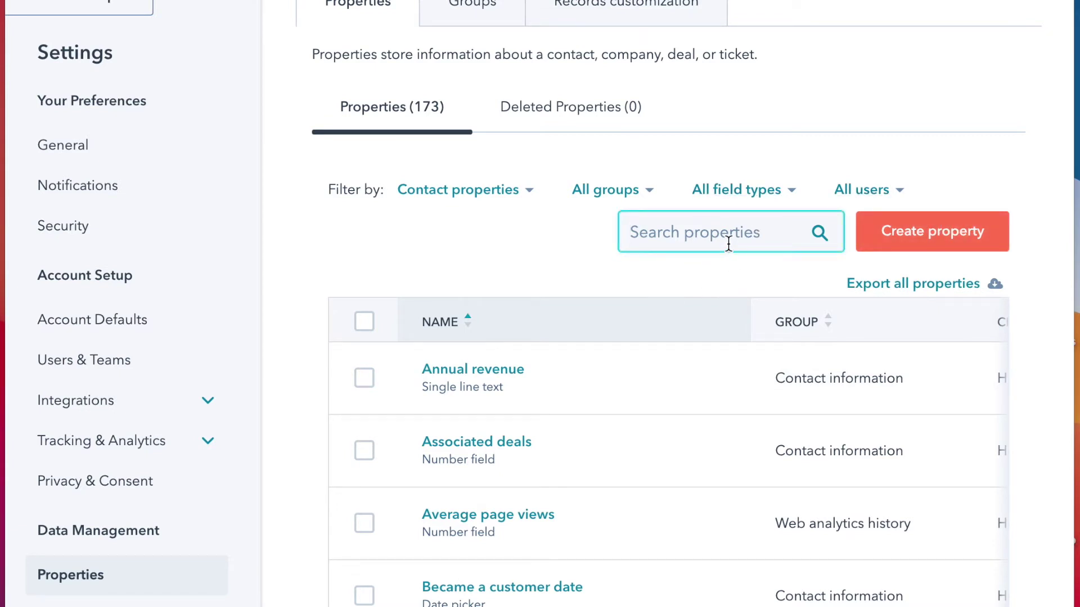
text(Hubspot Sco)
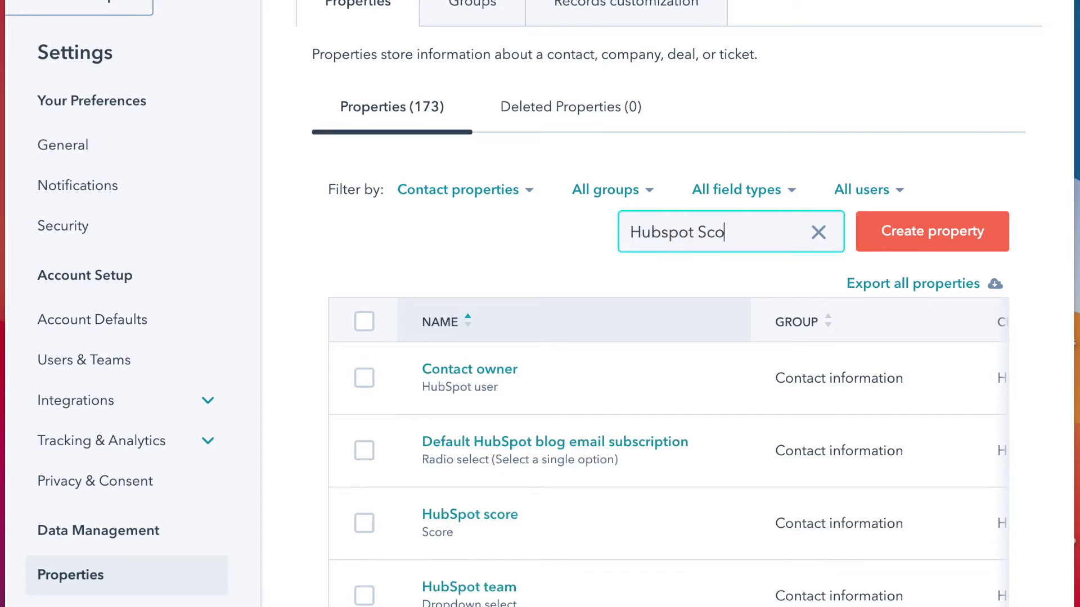
text(re)
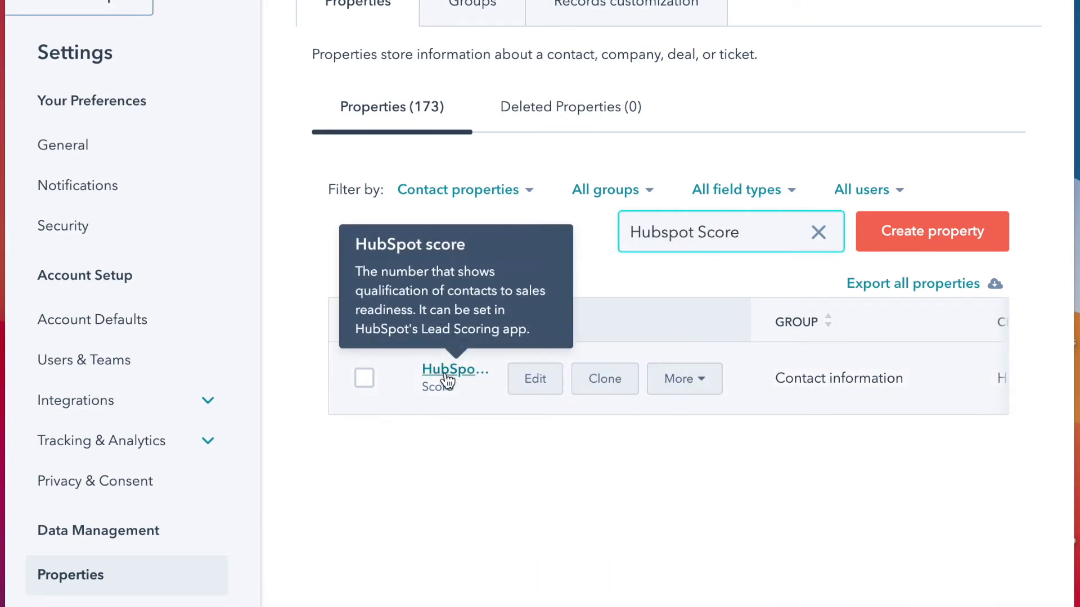
click(444, 375)
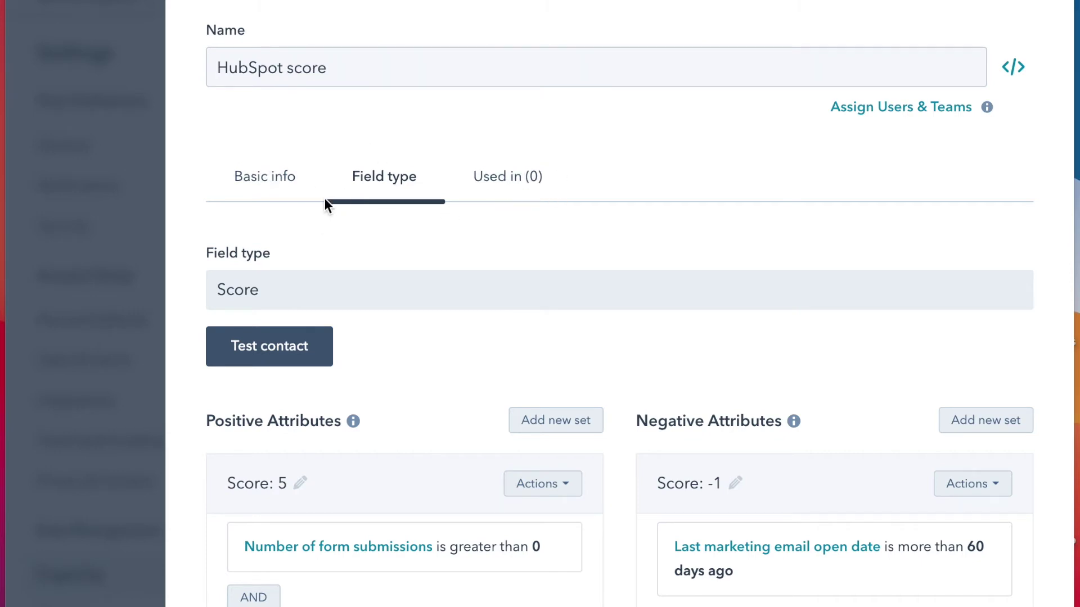
Step: Check the property's Basic info, then add a positive attribute set worth 1 point
click(279, 197)
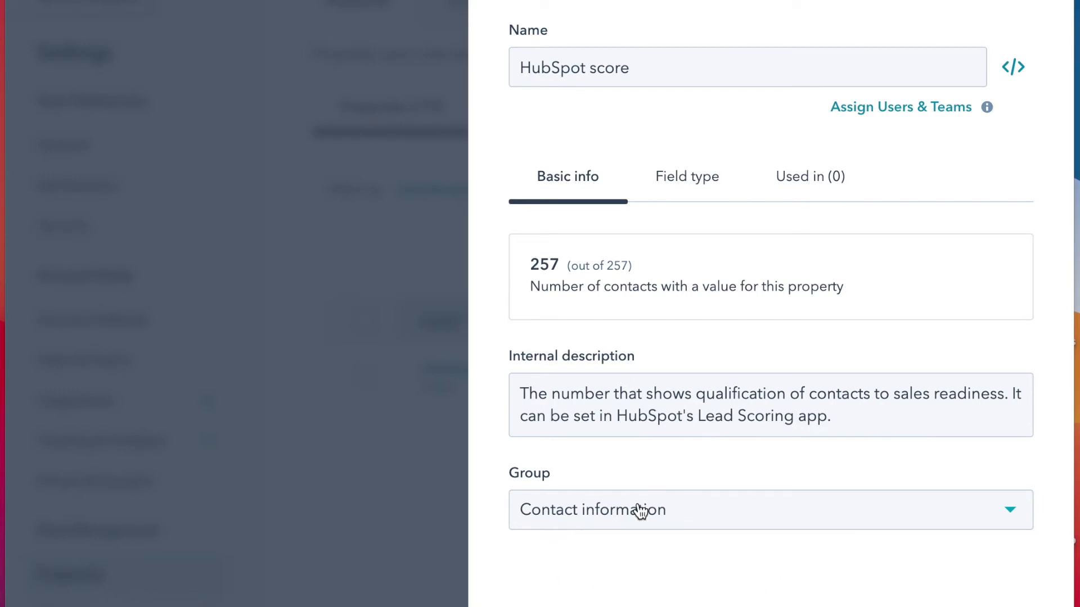
click(700, 186)
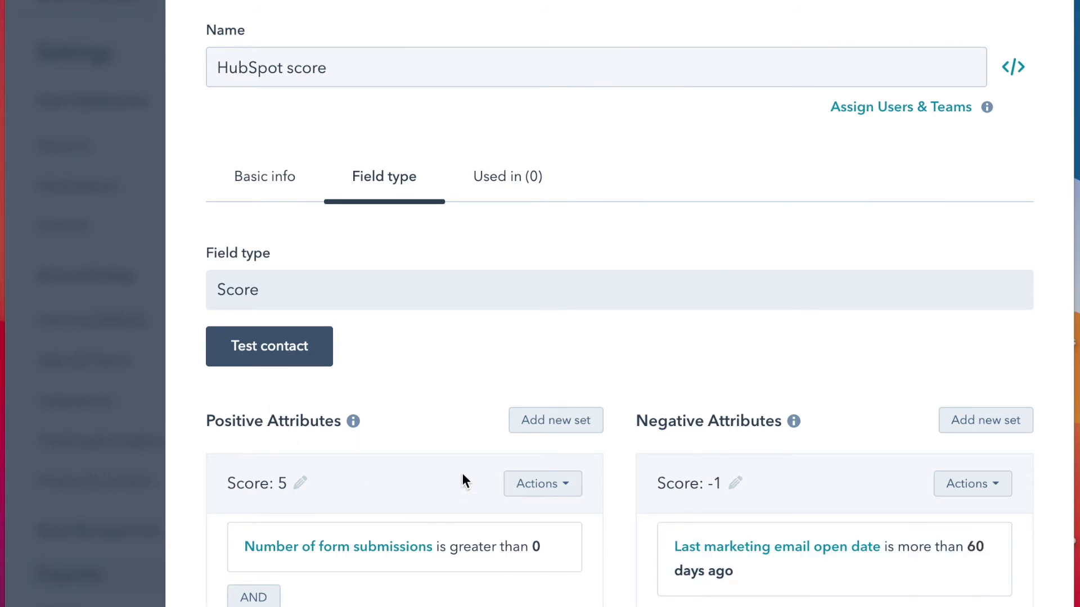
click(581, 424)
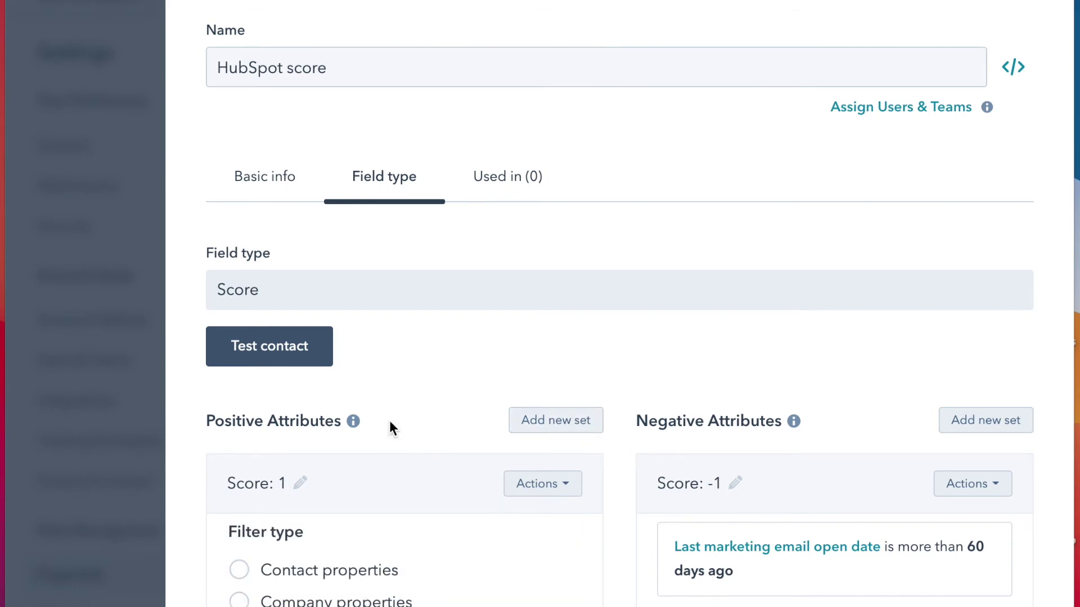
scroll(389, 420, down, 2)
scroll(392, 439, down, 3)
scroll(398, 464, up, 3)
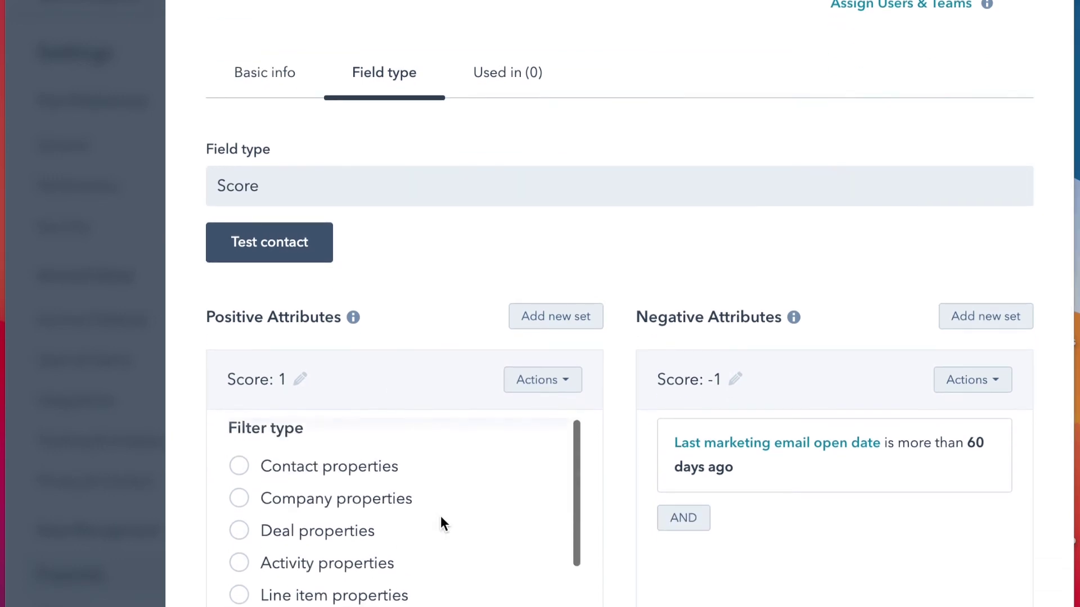
Step: Set the positive set's condition to the contact property Annual revenue 'is known'
click(339, 469)
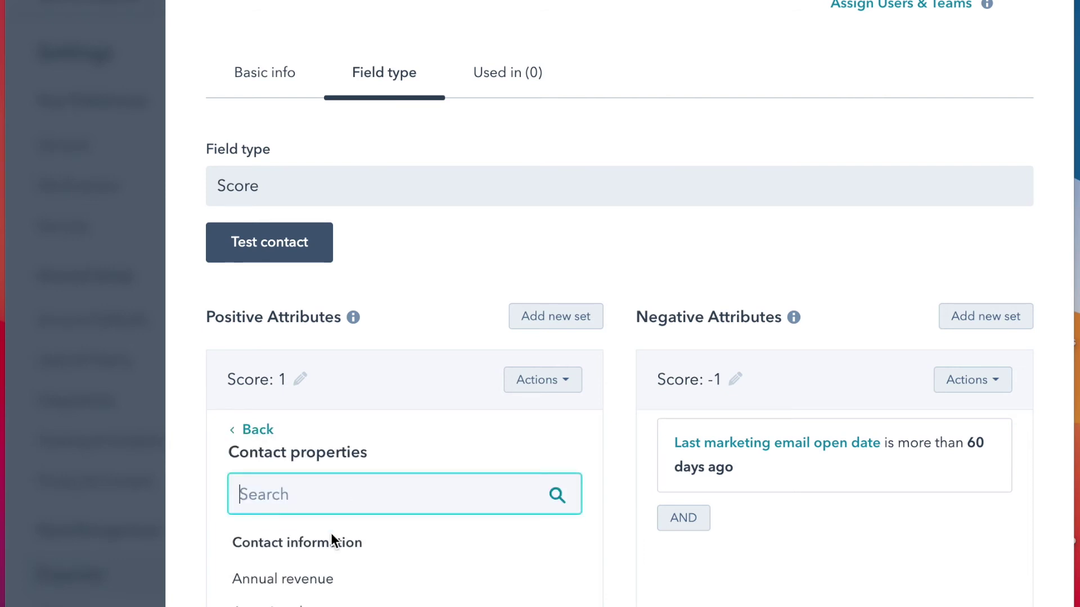
click(308, 577)
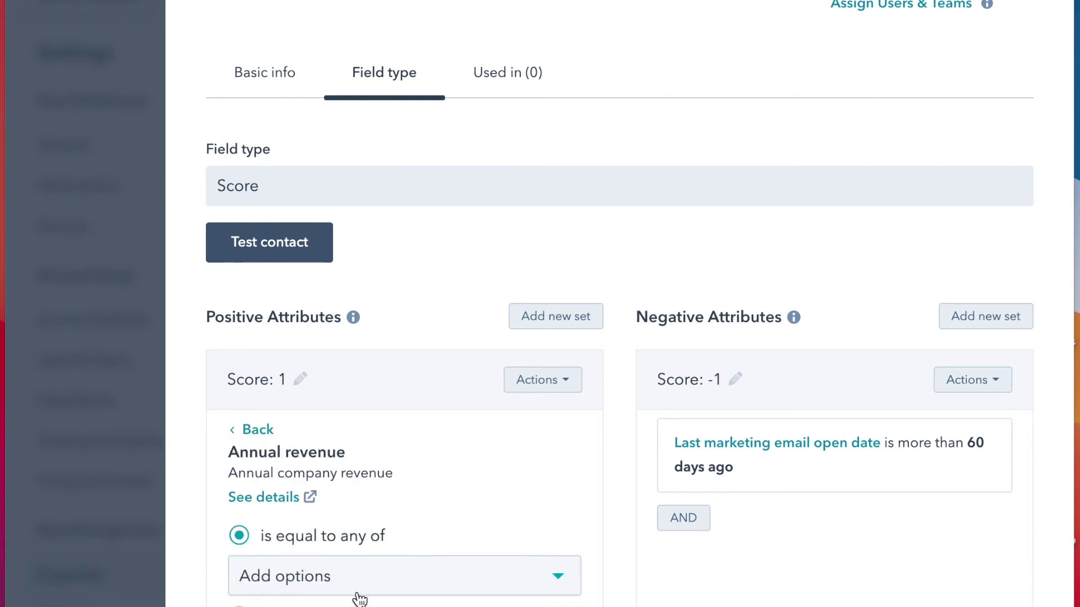
scroll(358, 598, down, 3)
scroll(357, 597, down, 1)
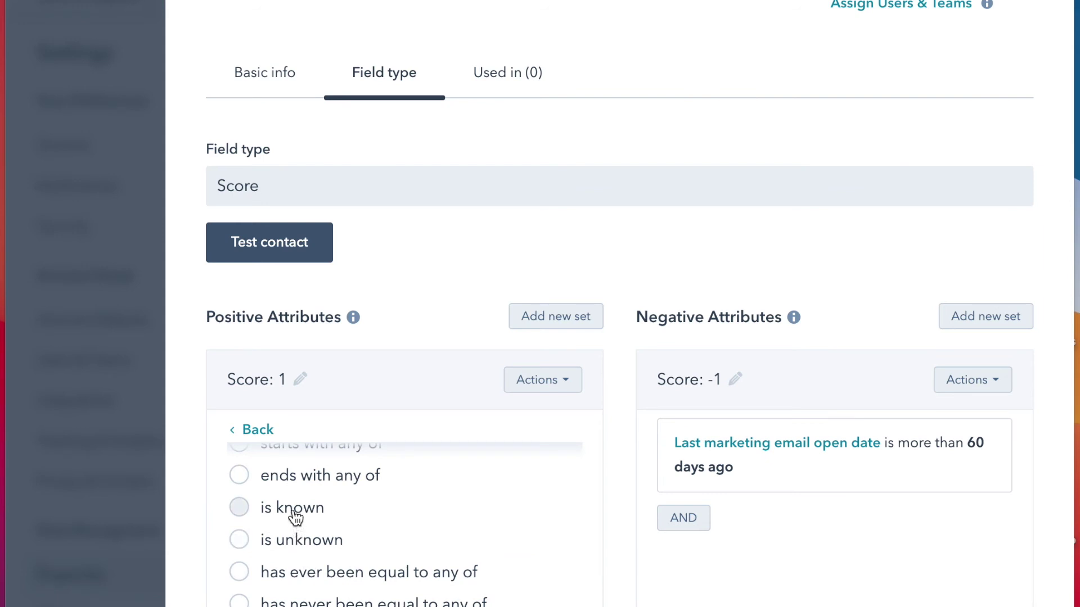
click(295, 517)
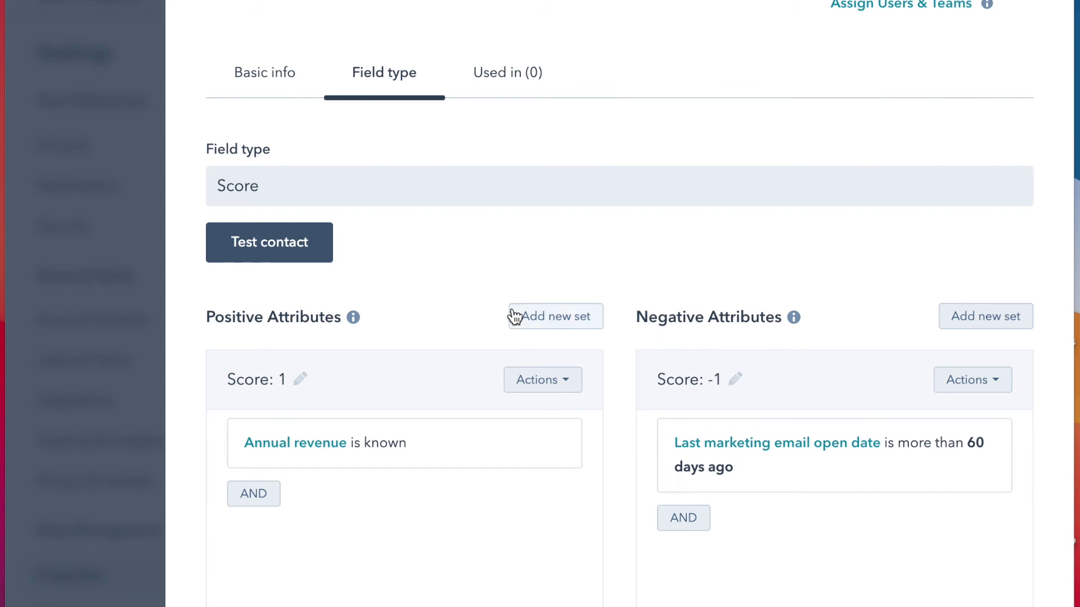
click(291, 241)
click(520, 127)
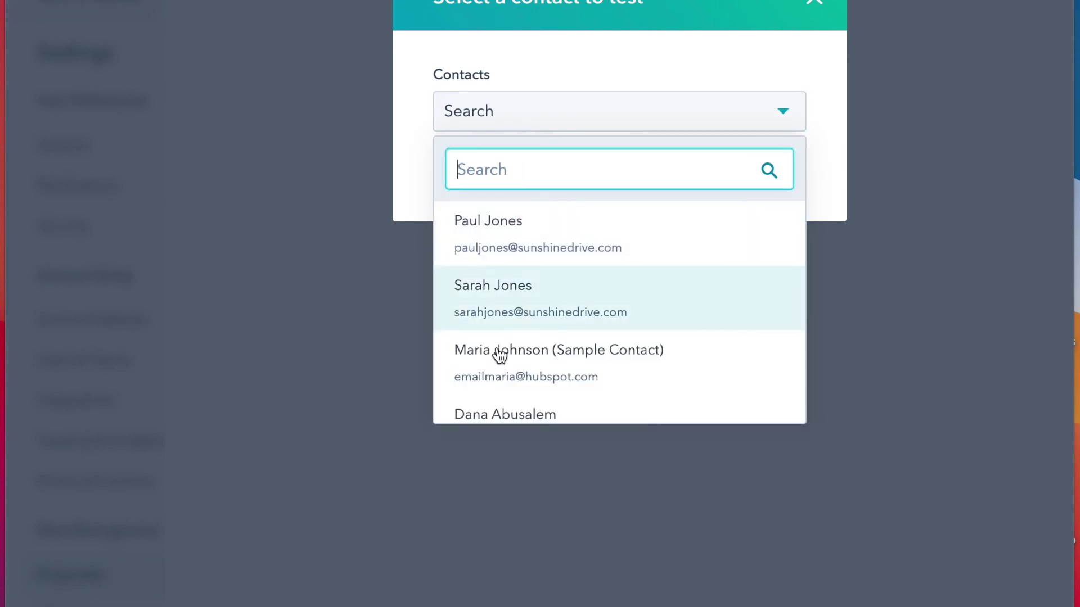
click(496, 415)
click(451, 173)
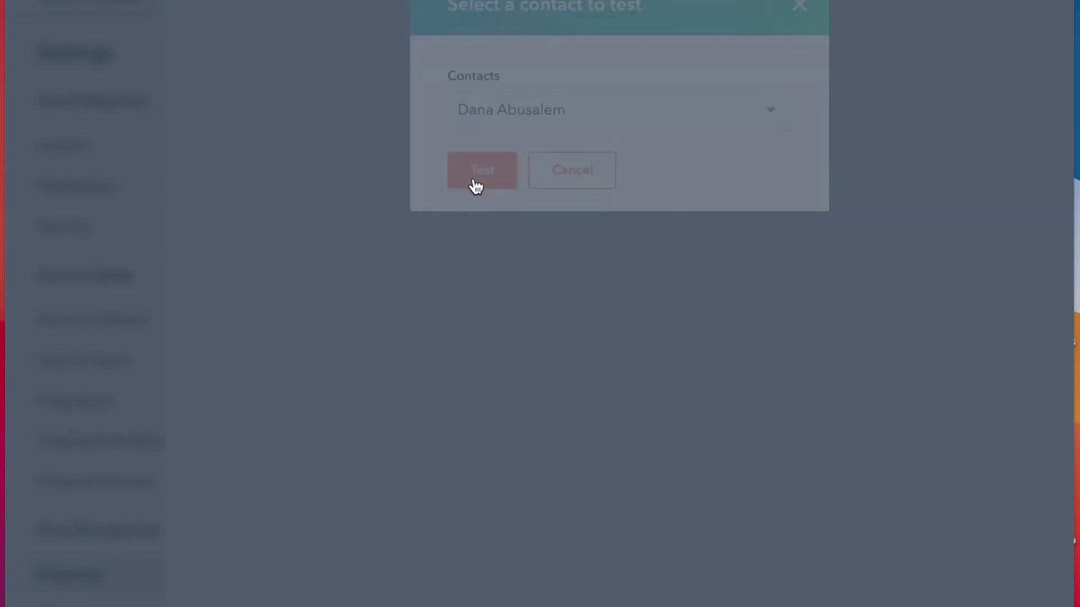